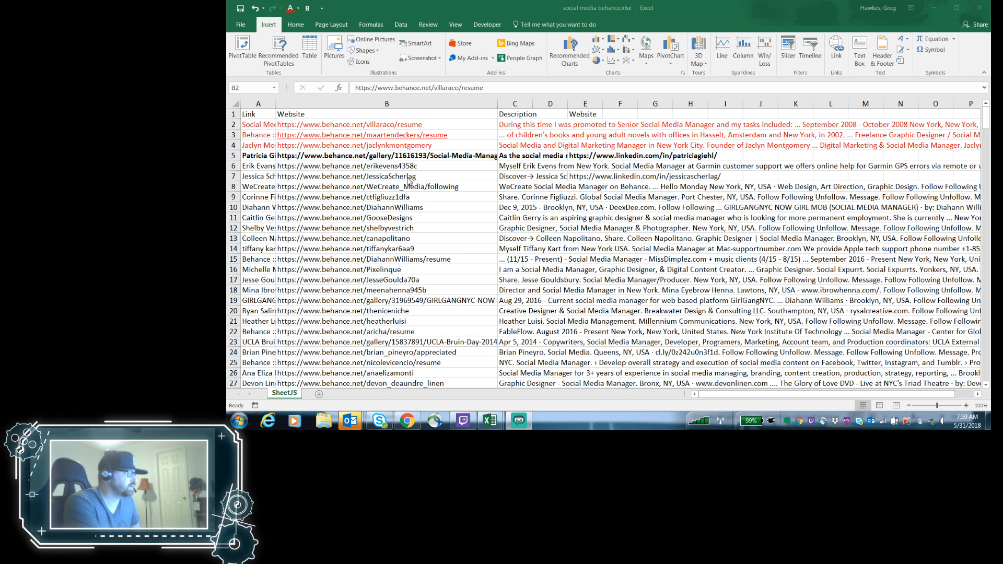
Step: Make row 7 of the candidate list bold
{"action": "left_click", "coordinate": [407, 178]}
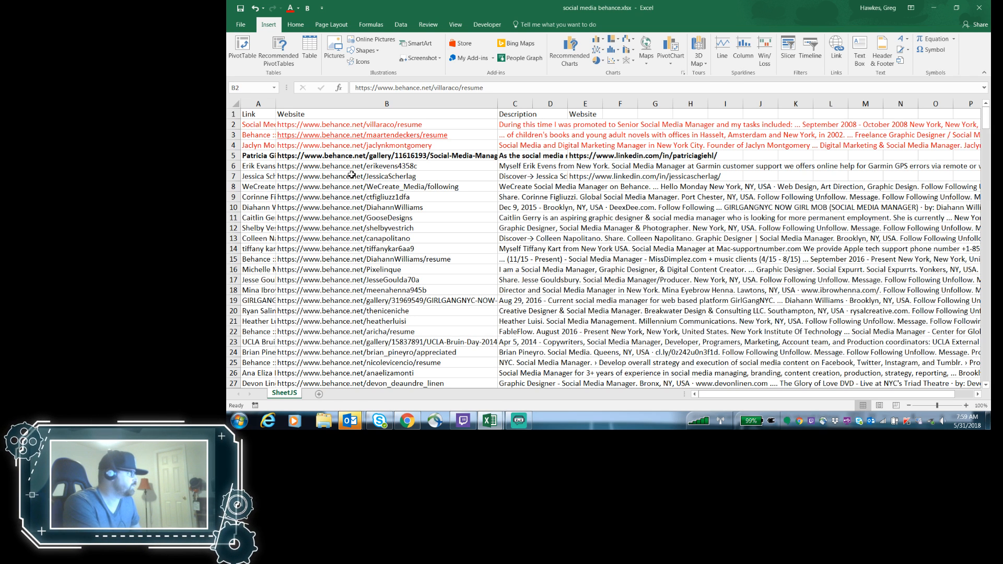
{"action": "left_click", "coordinate": [234, 176]}
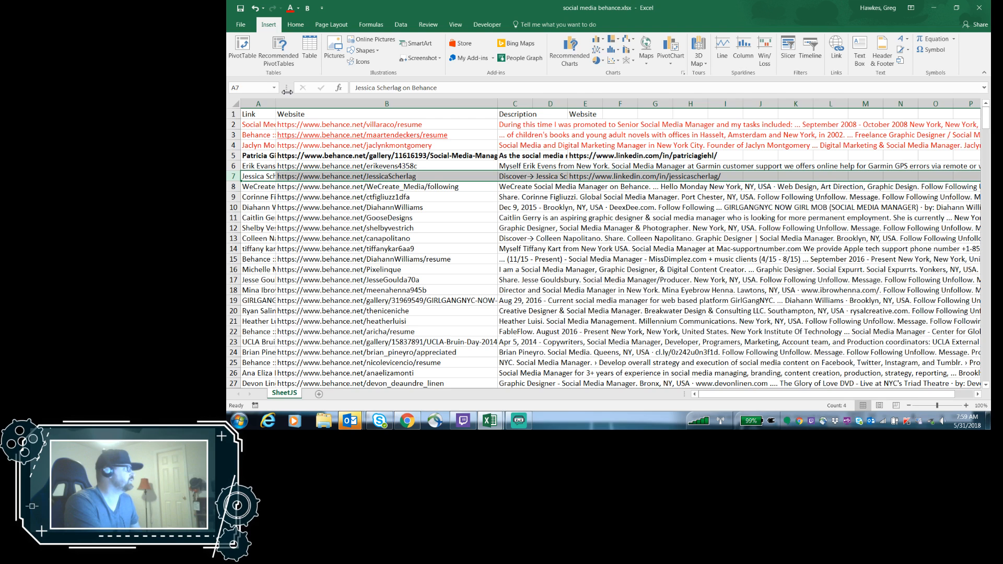
{"action": "left_click", "coordinate": [310, 8]}
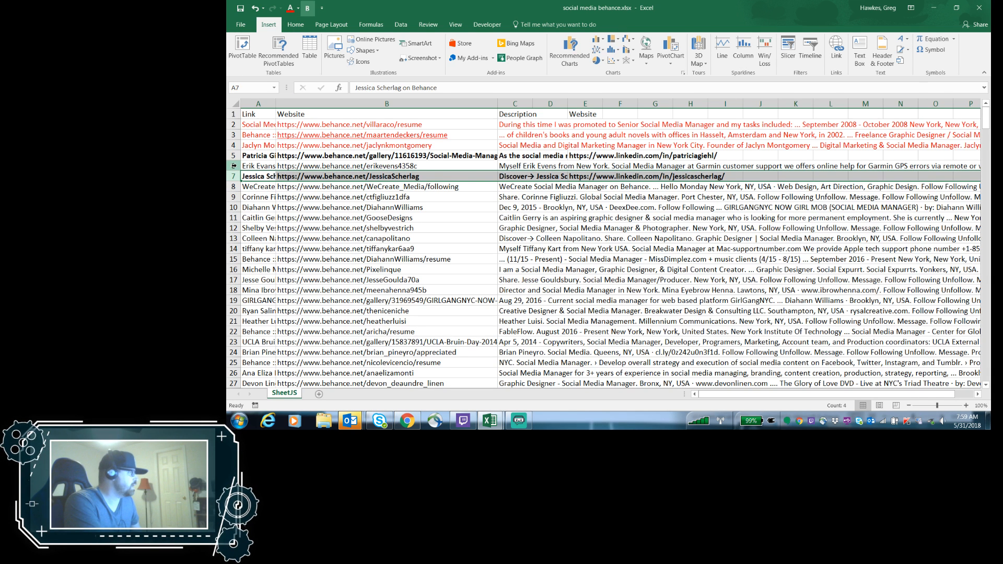
{"action": "left_click", "coordinate": [233, 165]}
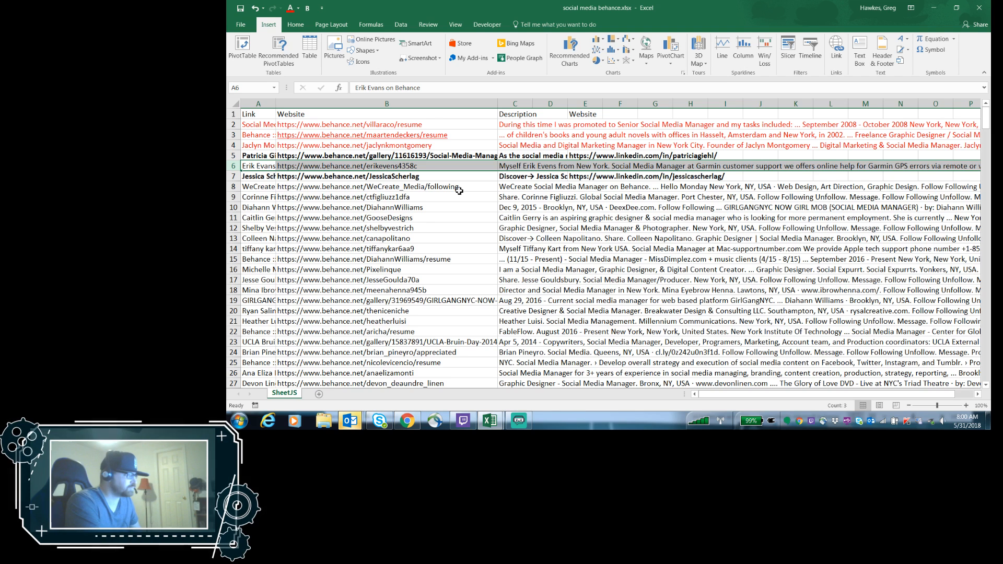
Step: Copy the Behance link from cell B9 and open it in Chrome in place of the current LinkedIn profile
{"action": "left_click", "coordinate": [412, 188]}
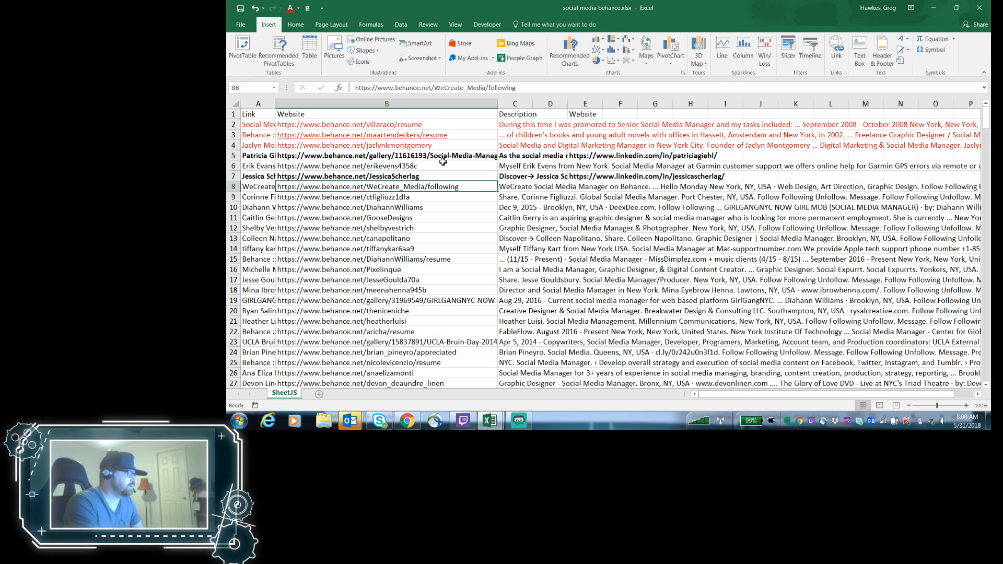
{"action": "left_click", "coordinate": [409, 197]}
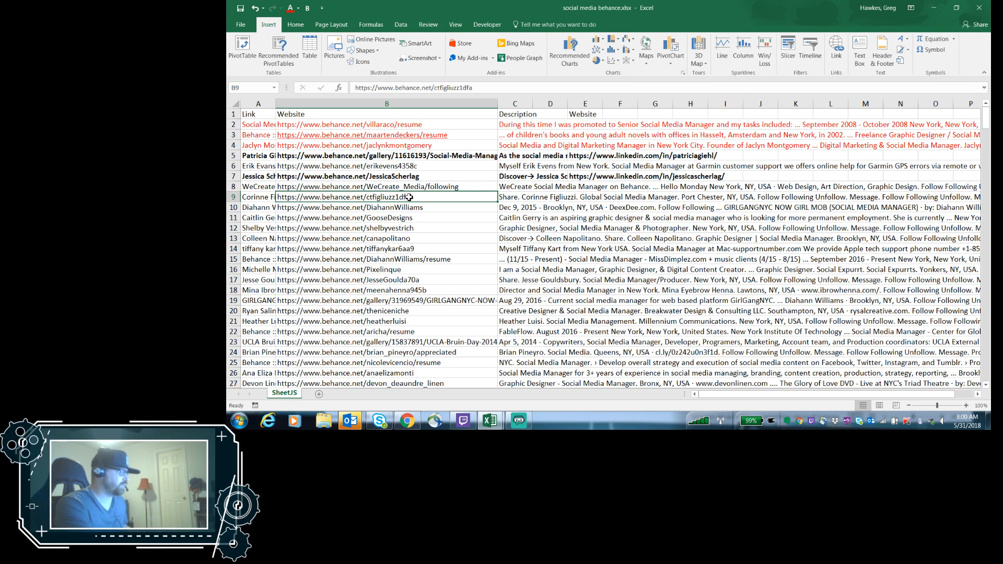
{"action": "key", "text": "ctrl+c"}
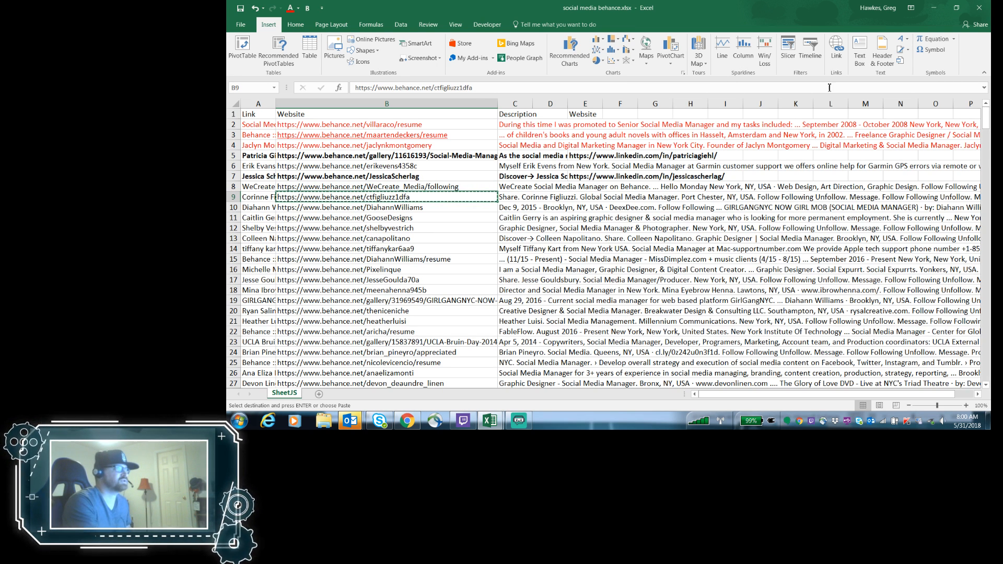
{"action": "left_click", "coordinate": [937, 8]}
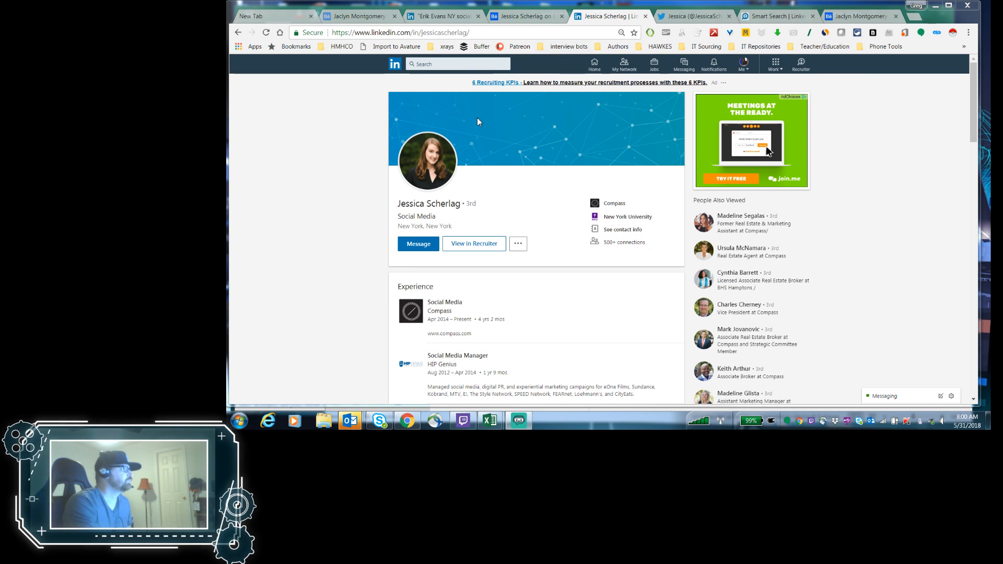
{"action": "left_click", "coordinate": [480, 34]}
{"action": "key", "text": "ctrl+v"}
{"action": "key", "text": "Return"}
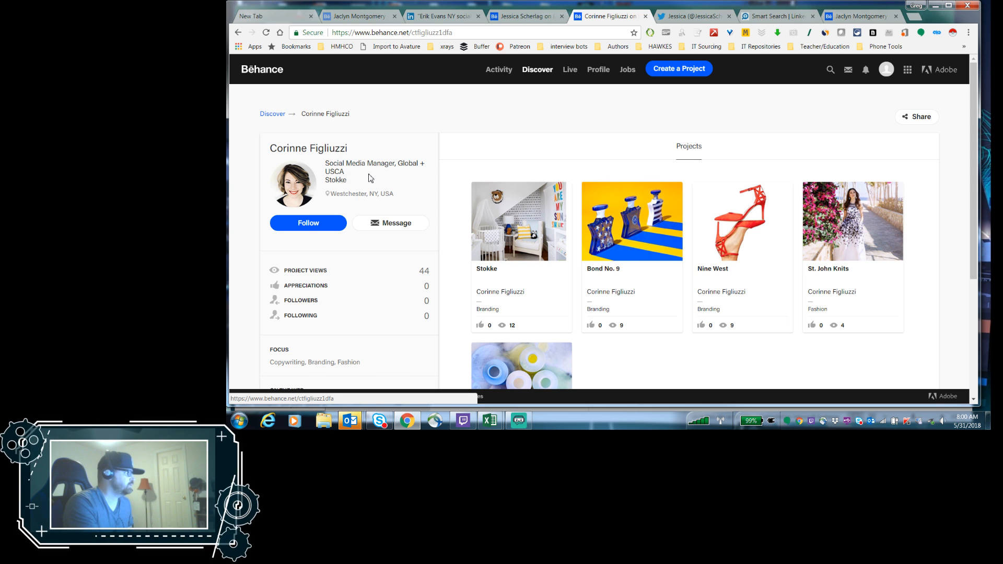
Step: Examine the candidate's Behance profile, including the job title, location, focus areas, projects and web links
{"action": "scroll", "coordinate": [596, 224], "scroll_direction": "down", "scroll_amount": 1}
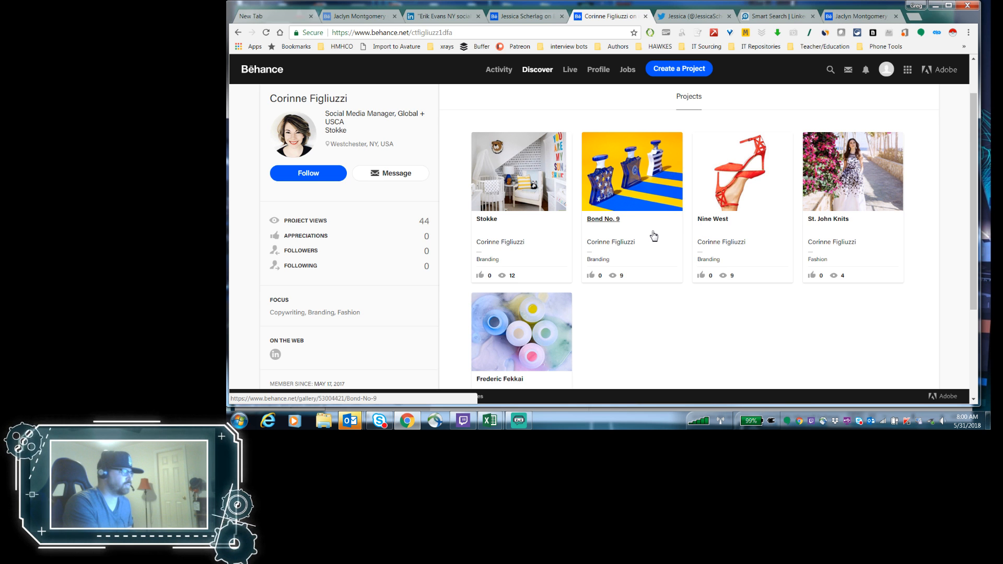
{"action": "scroll", "coordinate": [571, 219], "scroll_direction": "down", "scroll_amount": 2}
{"action": "scroll", "coordinate": [631, 248], "scroll_direction": "up", "scroll_amount": 3}
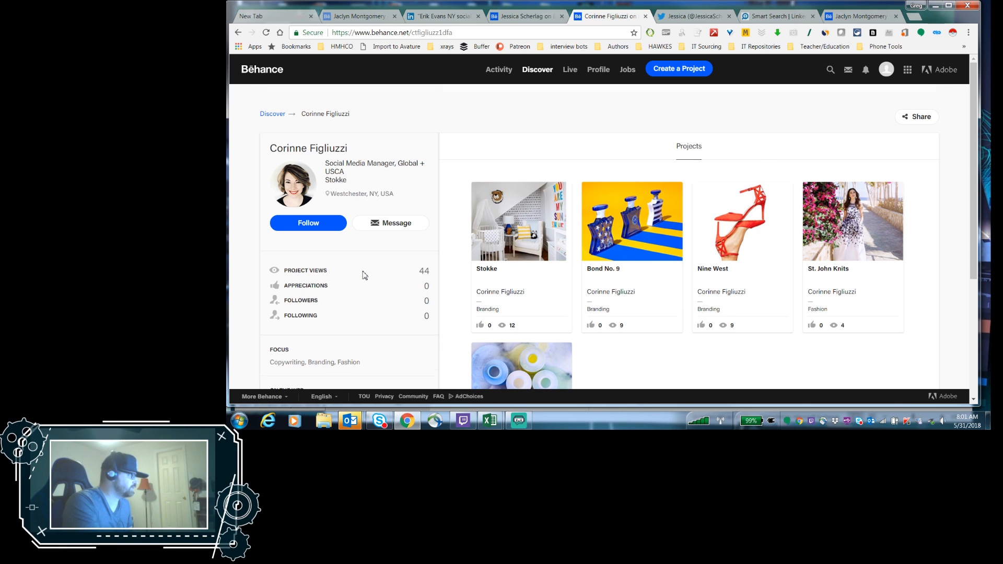
{"action": "scroll", "coordinate": [365, 276], "scroll_direction": "down", "scroll_amount": 1}
{"action": "scroll", "coordinate": [446, 224], "scroll_direction": "up", "scroll_amount": 1}
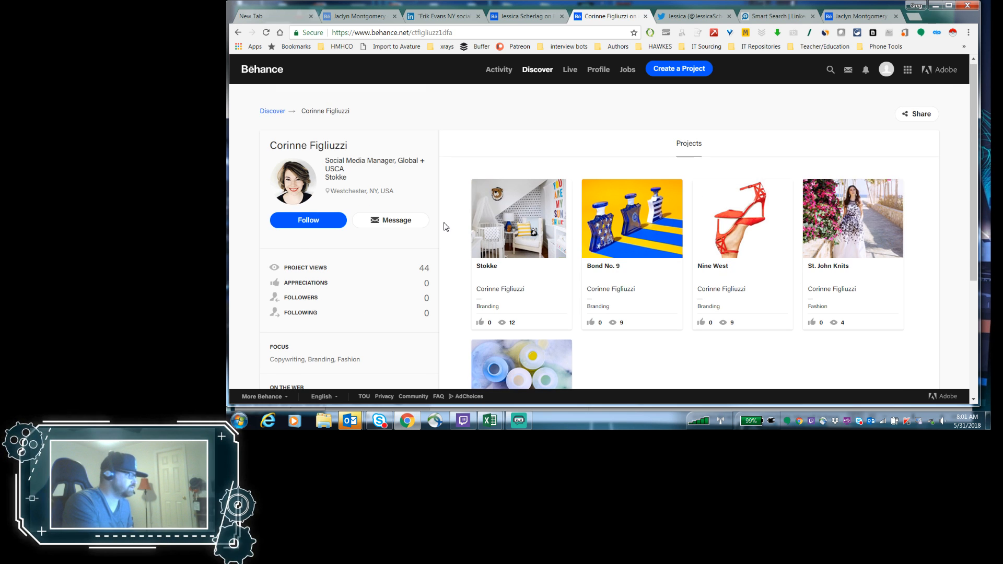
{"action": "scroll", "coordinate": [450, 230], "scroll_direction": "down", "scroll_amount": 3}
{"action": "scroll", "coordinate": [444, 227], "scroll_direction": "up", "scroll_amount": 1}
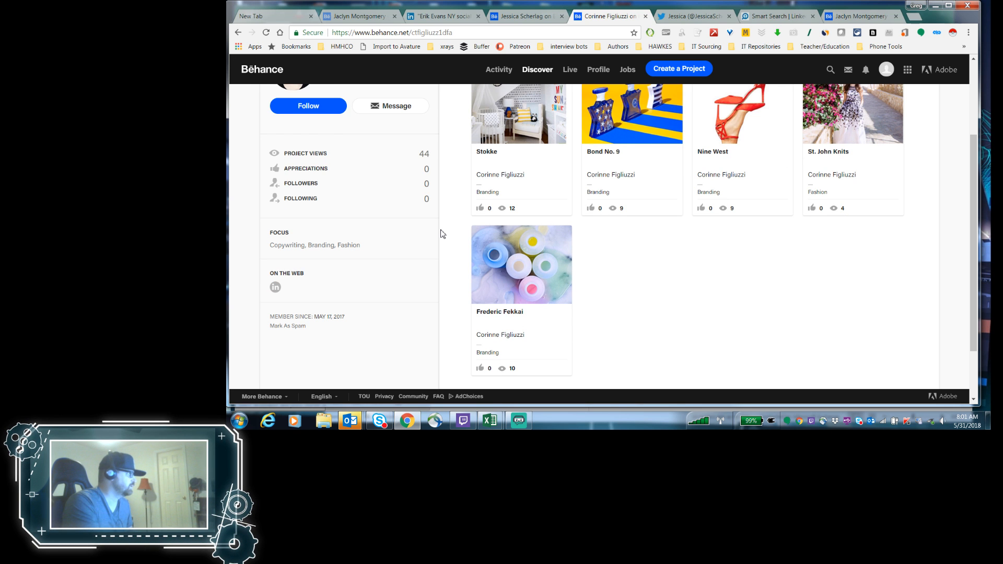
{"action": "scroll", "coordinate": [442, 232], "scroll_direction": "up", "scroll_amount": 1}
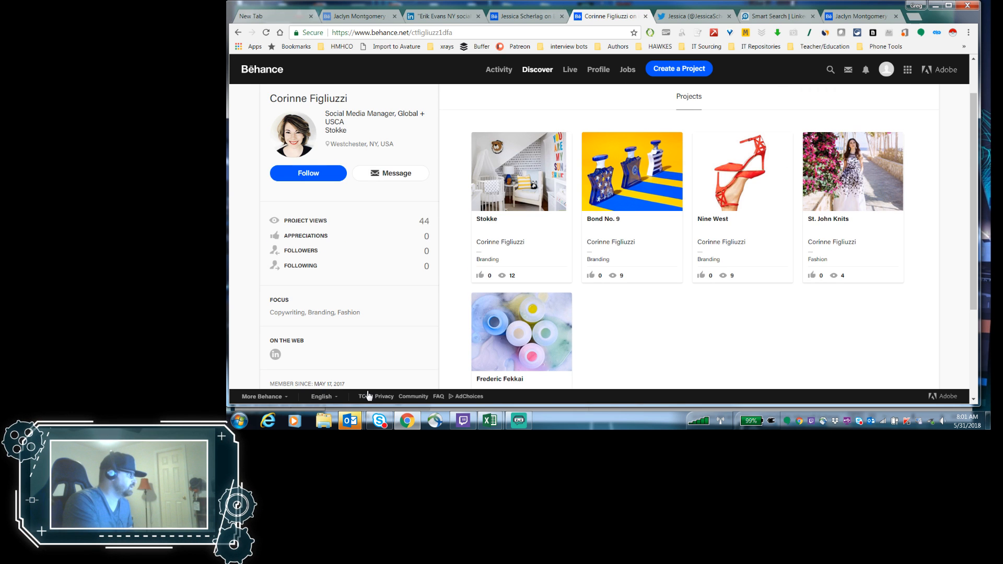
Step: Open the LinkedIn profile linked from the Behance page and copy its web address
{"action": "left_click", "coordinate": [274, 356]}
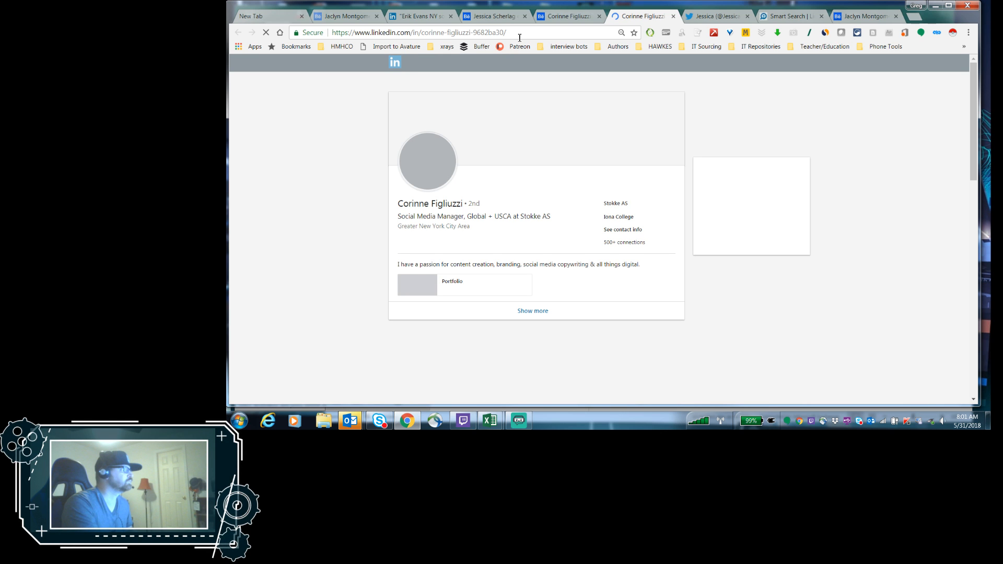
{"action": "left_click", "coordinate": [519, 37]}
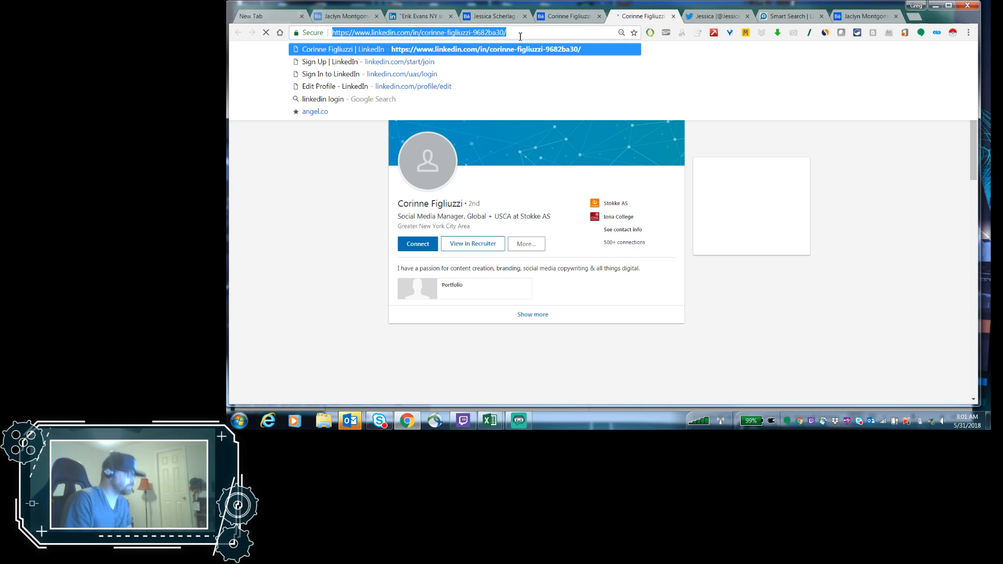
Step: Switch to social media behance.xlsx in Excel, paste the LinkedIn address into E9 and make row 9 bold
{"action": "mouse_move", "coordinate": [498, 422]}
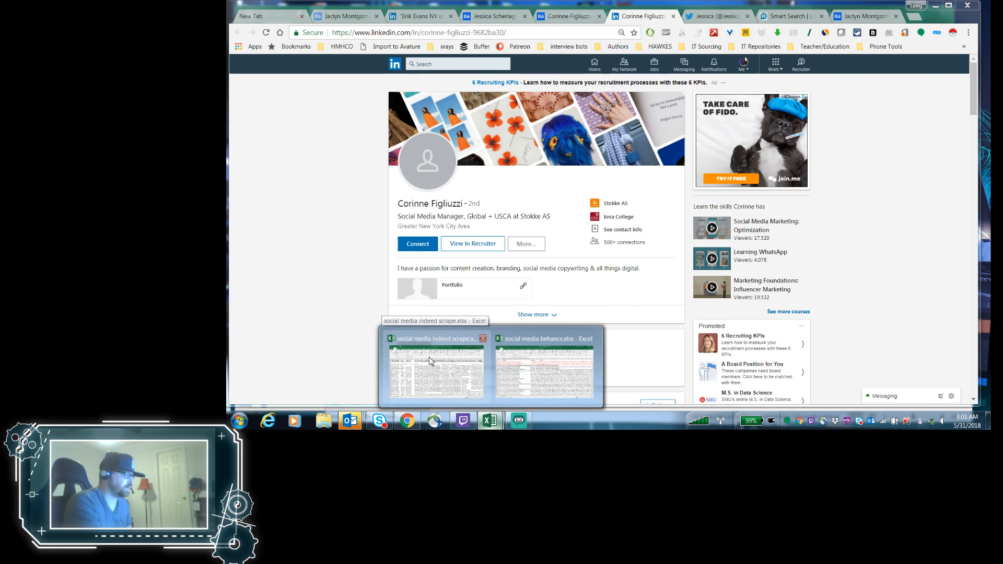
{"action": "left_click", "coordinate": [429, 356]}
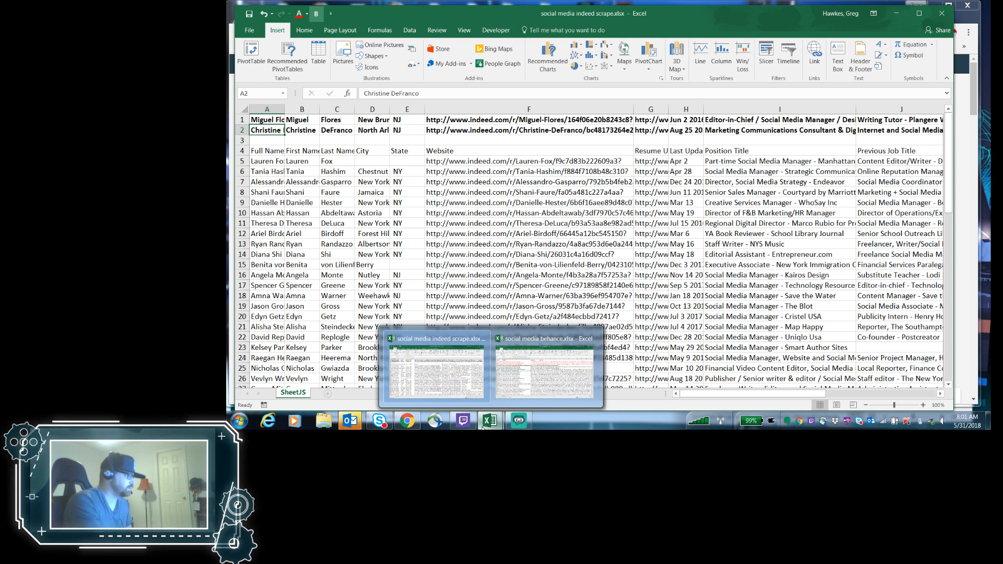
{"action": "left_click", "coordinate": [517, 384]}
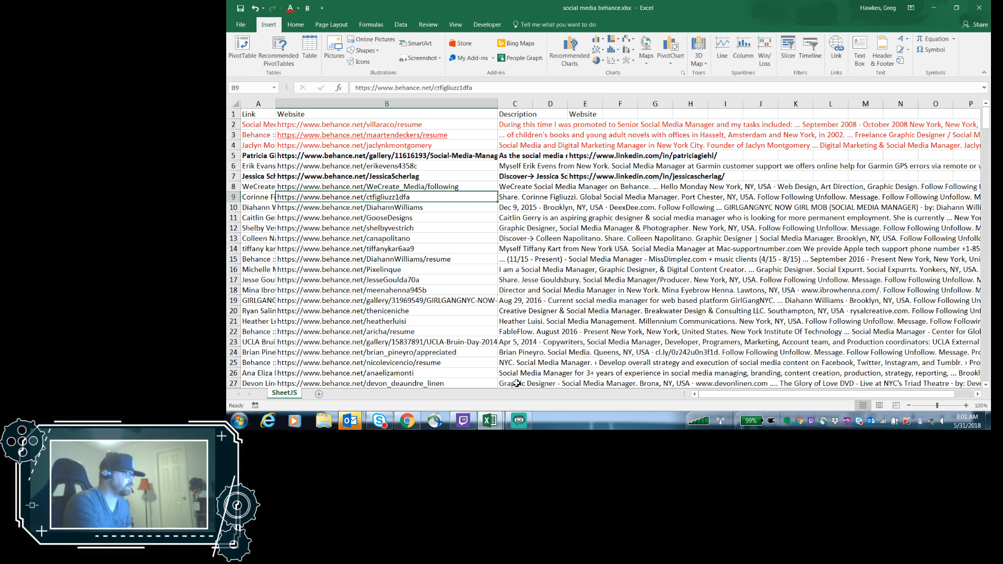
{"action": "key", "text": "Right"}
{"action": "key", "text": "Right"}
{"action": "key", "text": "Right"}
{"action": "key", "text": "ctrl+v"}
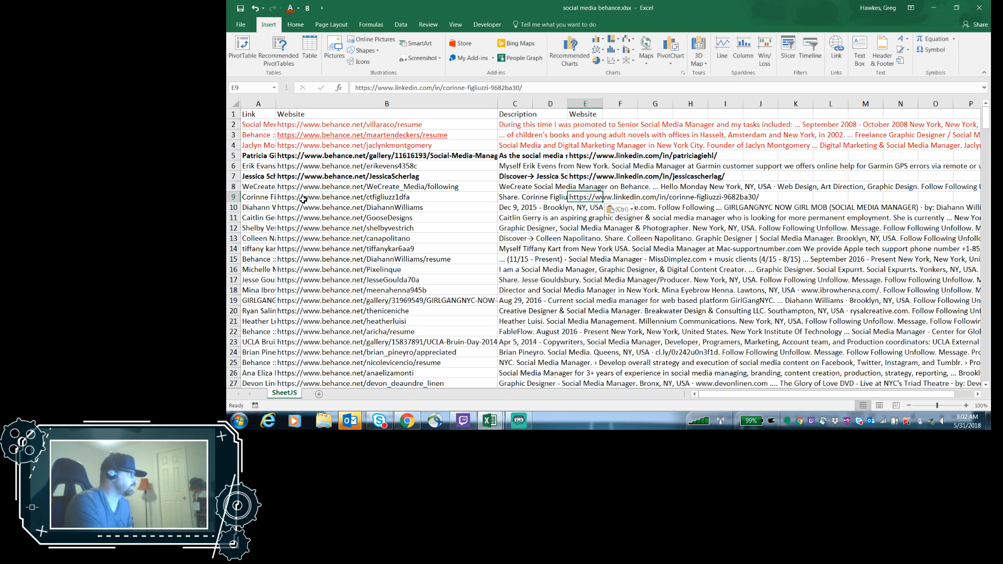
{"action": "left_click", "coordinate": [230, 197]}
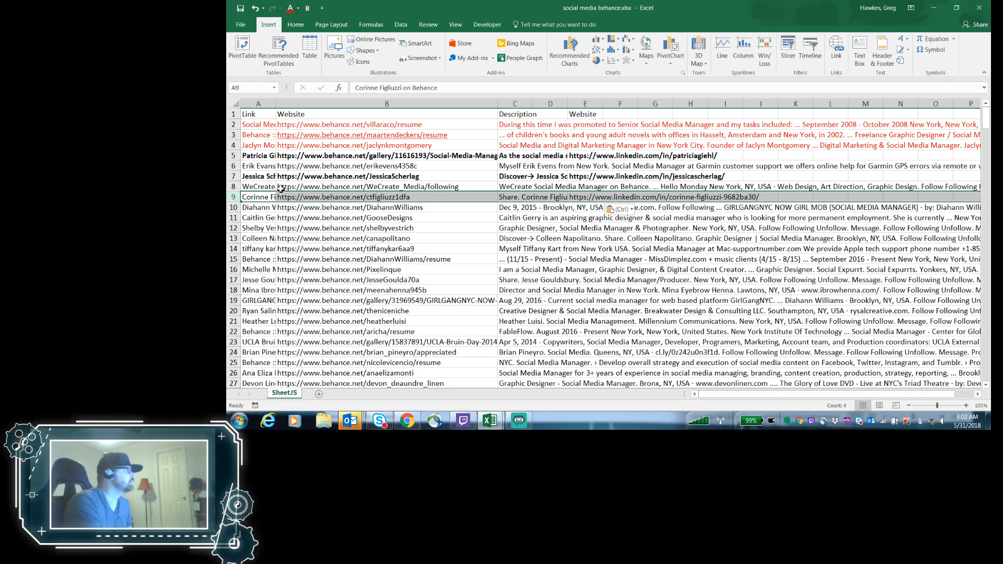
Step: Restore social media behance.xlsx to a smaller window, reposition it over the browser and minimize social media indeed scrape.xlsx
{"action": "key", "text": "super+Down"}
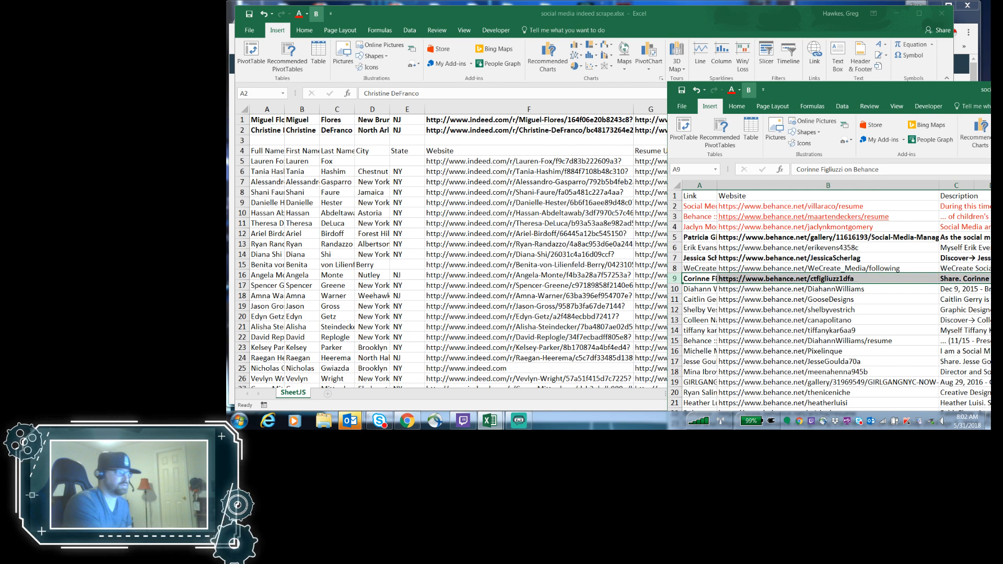
{"action": "left_click_drag", "start_coordinate": [908, 89], "coordinate": [487, 32]}
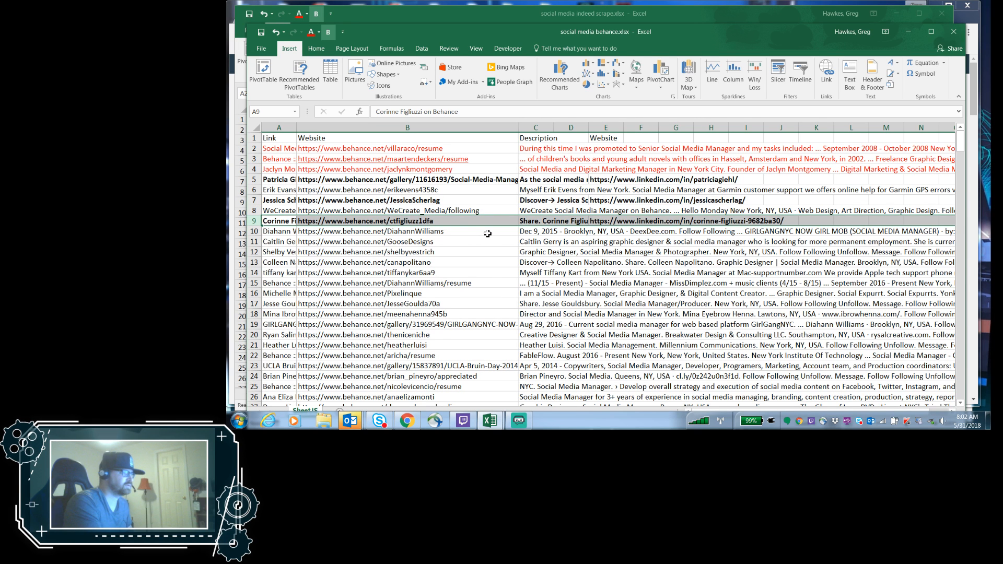
{"action": "left_click_drag", "start_coordinate": [460, 38], "coordinate": [502, 69]}
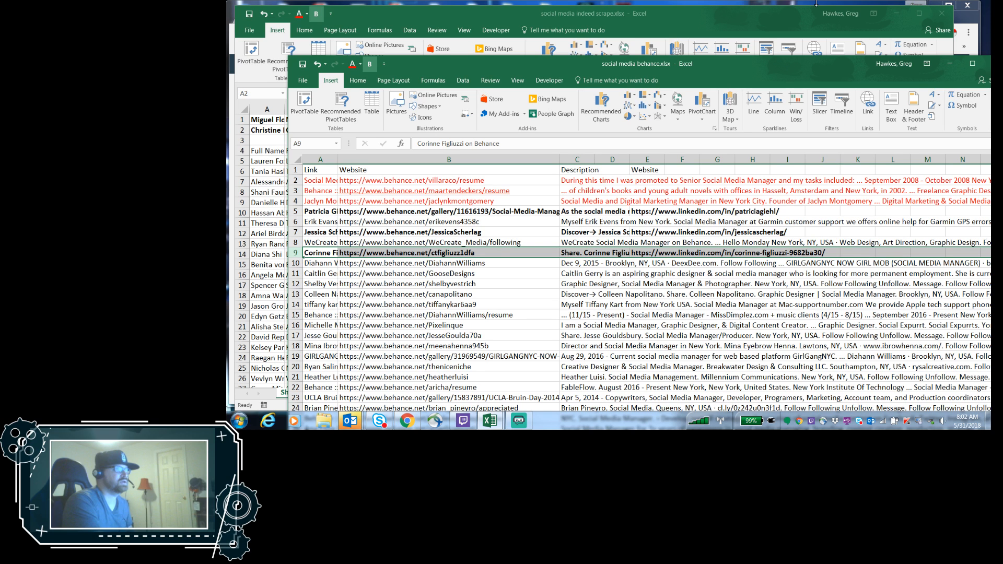
{"action": "left_click", "coordinate": [897, 14]}
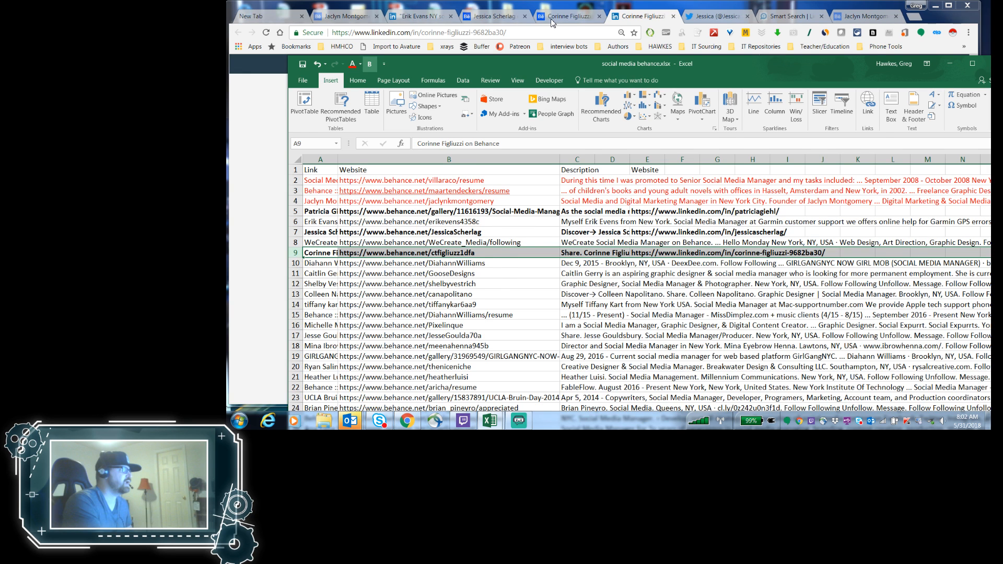
Step: Switch to Chrome and examine the contact page of the freelance marketer's own website
{"action": "left_click", "coordinate": [552, 21]}
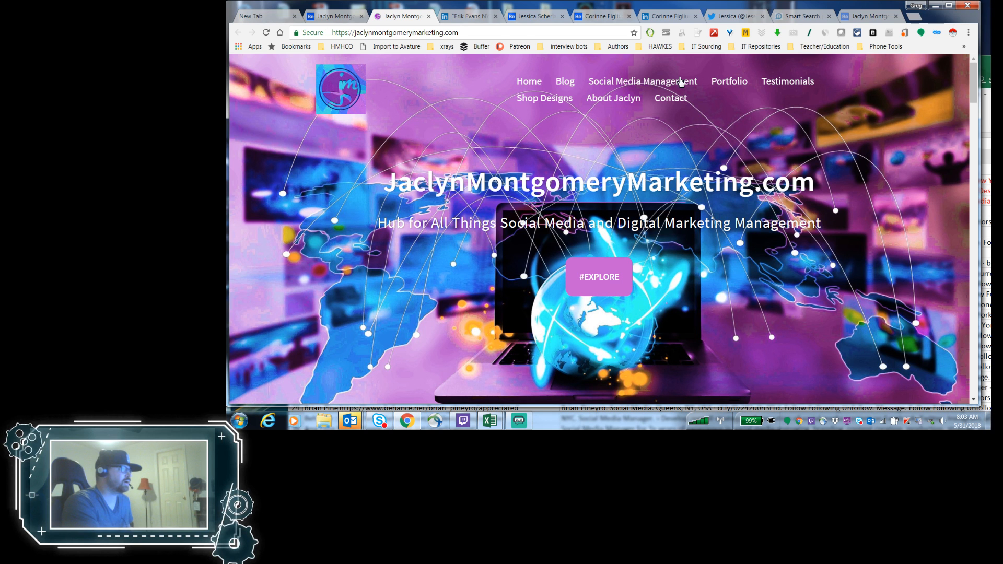
{"action": "left_click", "coordinate": [671, 98]}
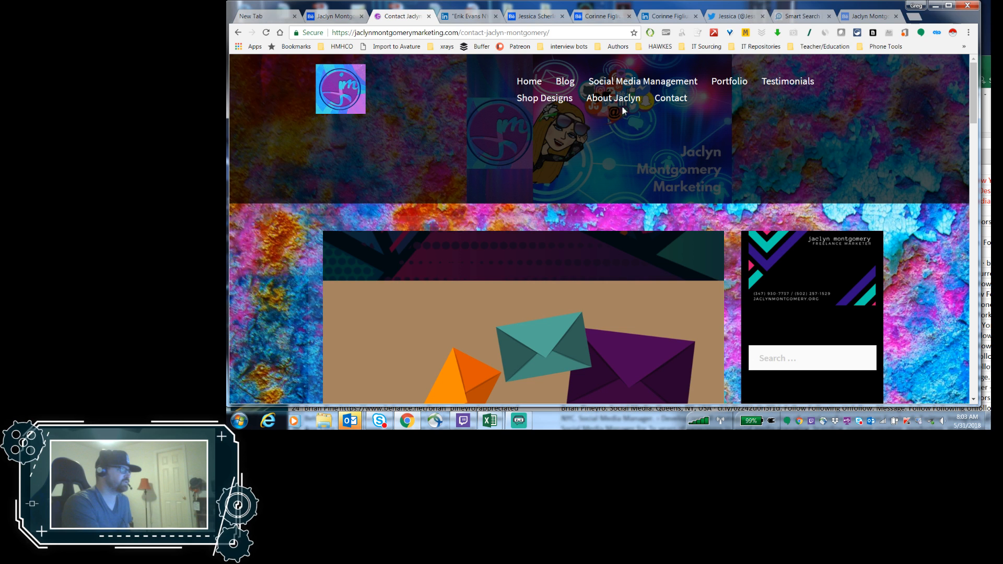
{"action": "scroll", "coordinate": [661, 243], "scroll_direction": "down", "scroll_amount": 3}
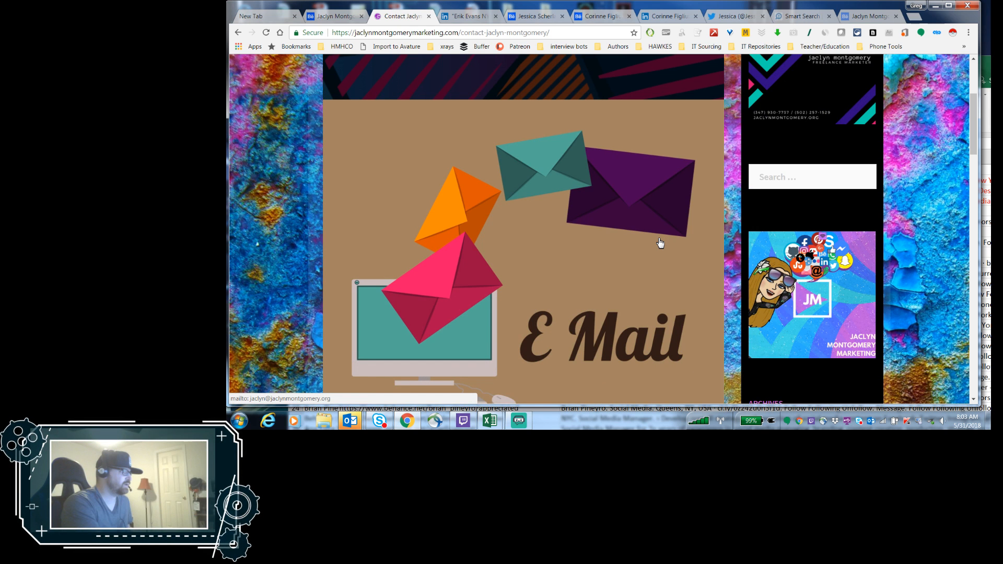
{"action": "scroll", "coordinate": [660, 243], "scroll_direction": "down", "scroll_amount": 5}
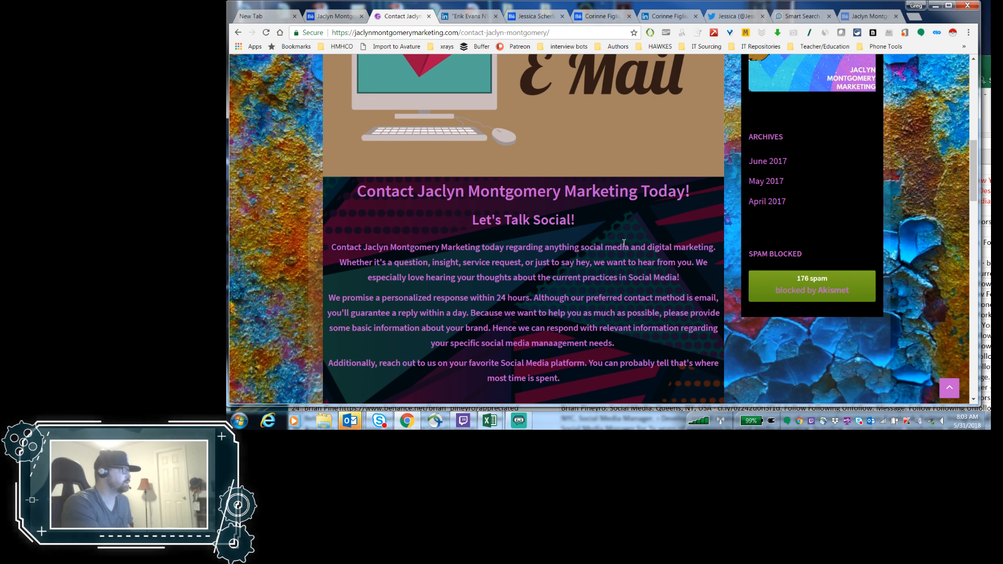
Step: Look through the marketer's about and blog pages and open the Social Media Manager Resume page
{"action": "key", "text": "alt+Left"}
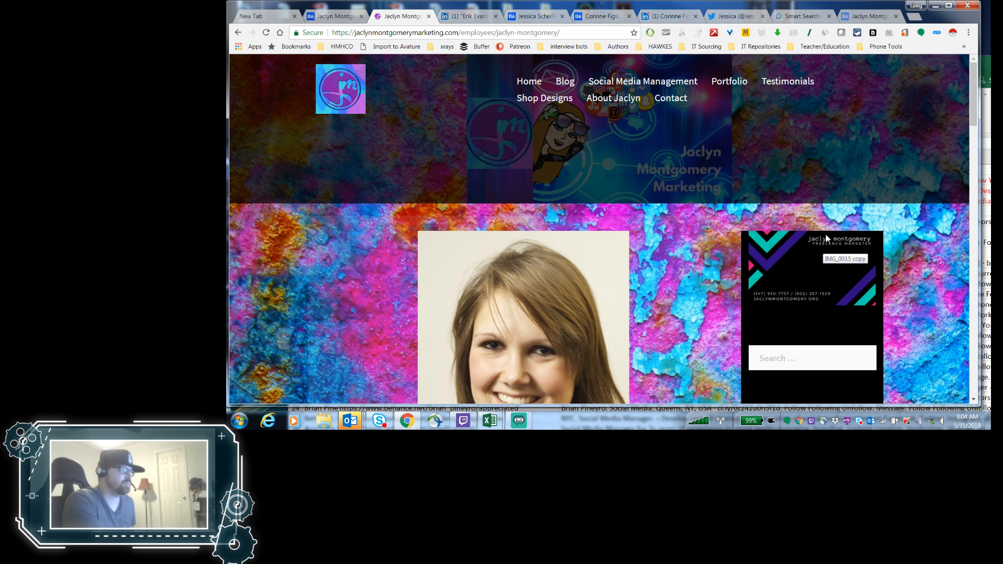
{"action": "left_click", "coordinate": [826, 234]}
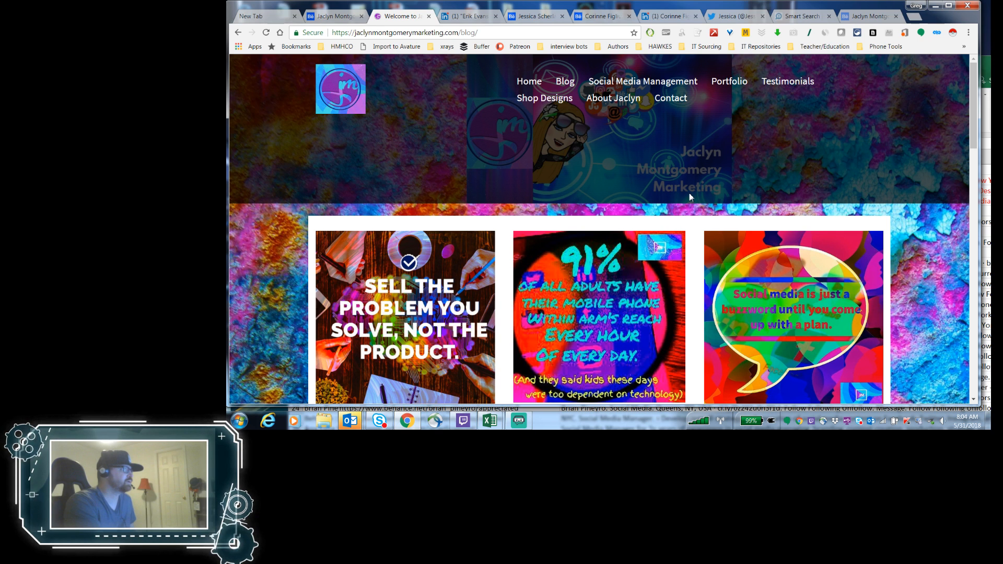
{"action": "left_click", "coordinate": [736, 107]}
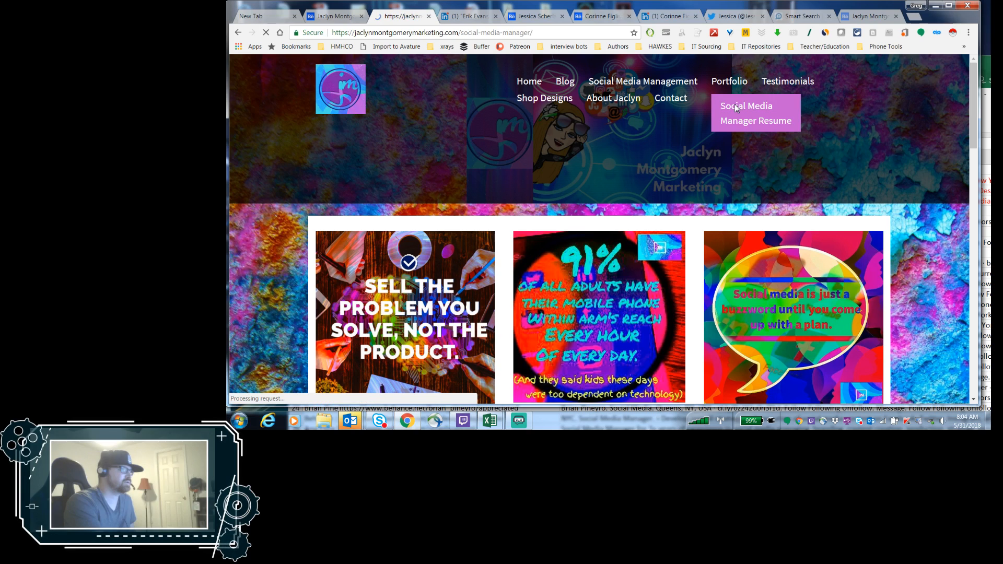